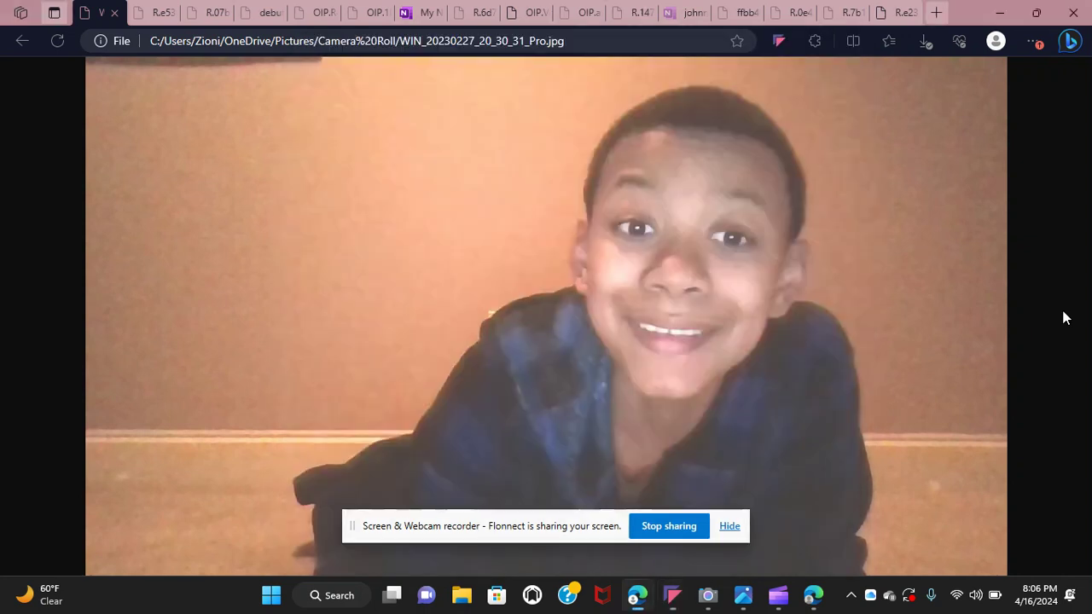
Show the stick-figure sketch on the 'My Notebook' OneNote Quick Notes page.
{"action": "left_click", "coordinate": [418, 7]}
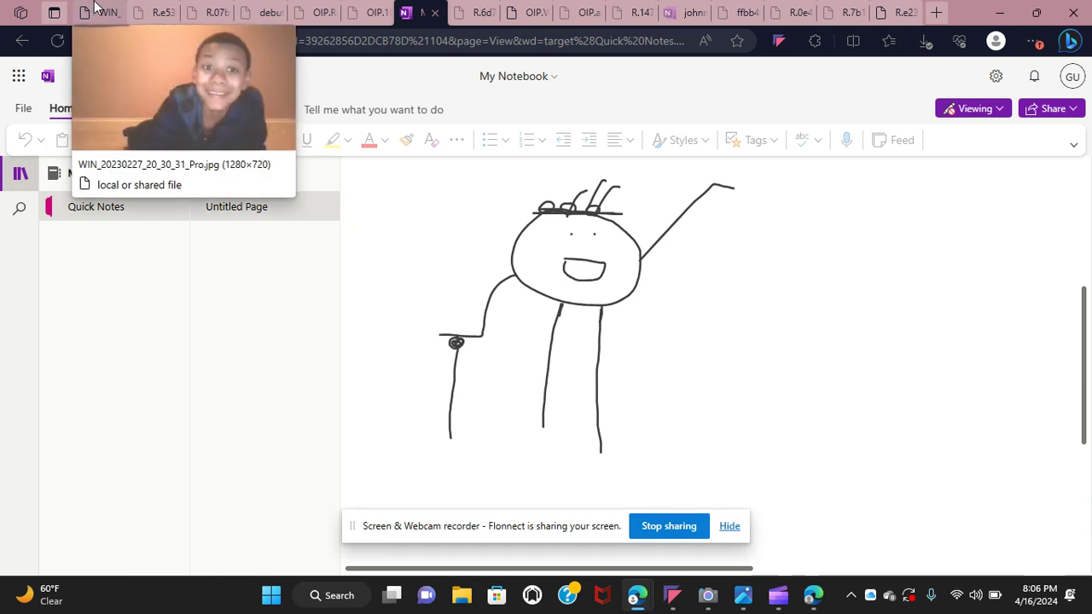
Flip between the webcam photo and the stick-figure drawing, ending on the photo.
{"action": "left_click", "coordinate": [96, 8]}
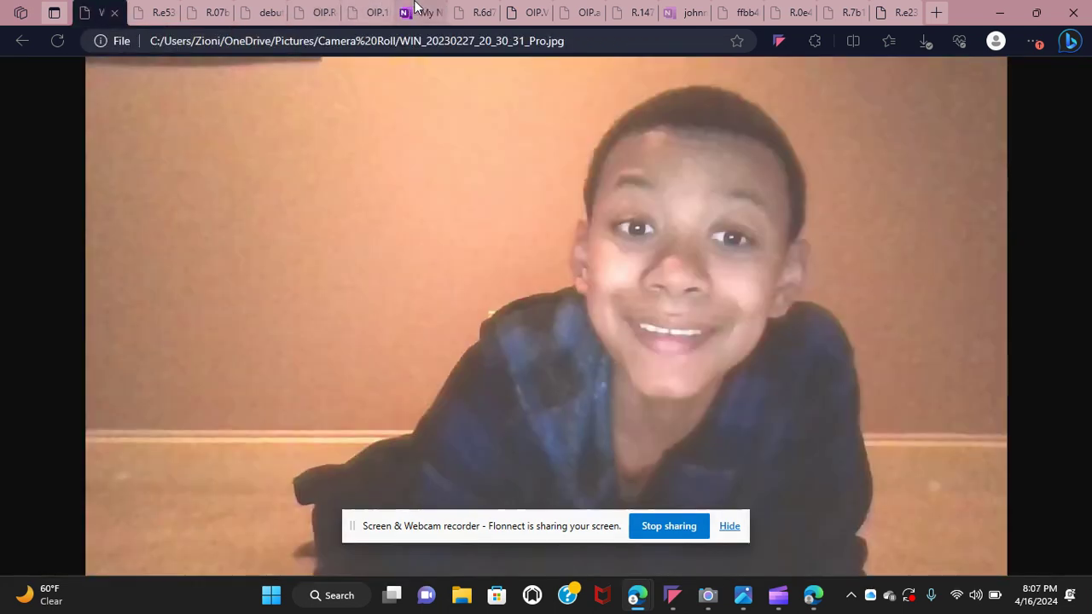
{"action": "left_click", "coordinate": [414, 6]}
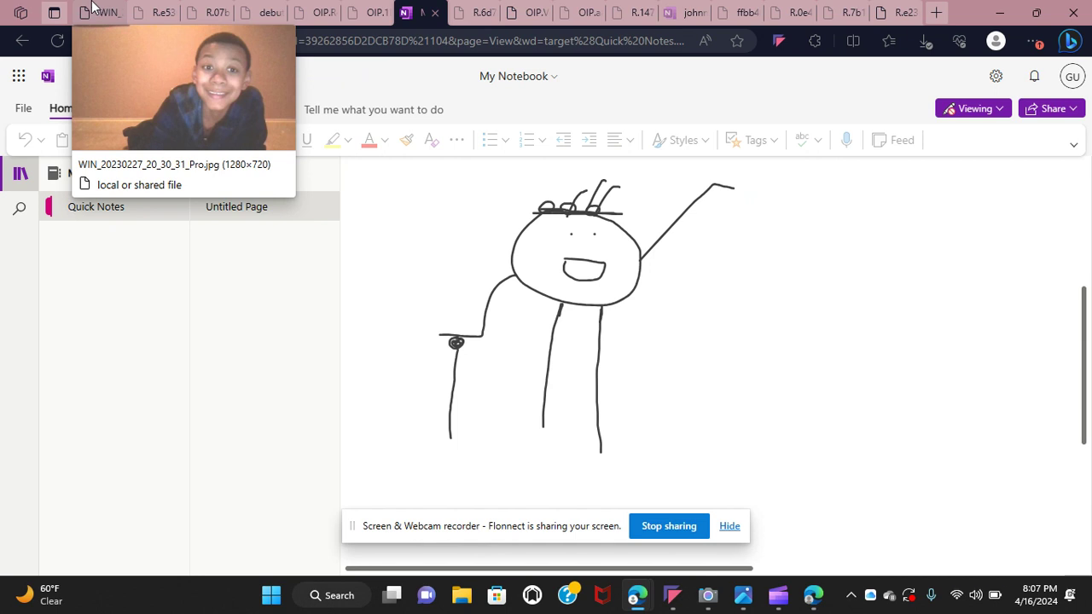
{"action": "left_click", "coordinate": [94, 8]}
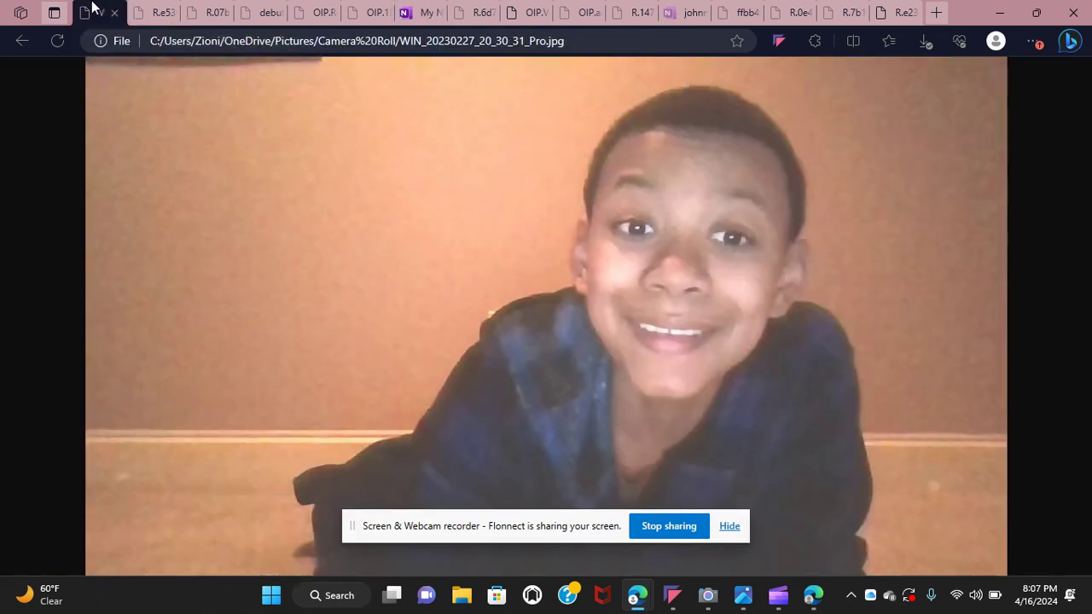
{"action": "left_click", "coordinate": [418, 8]}
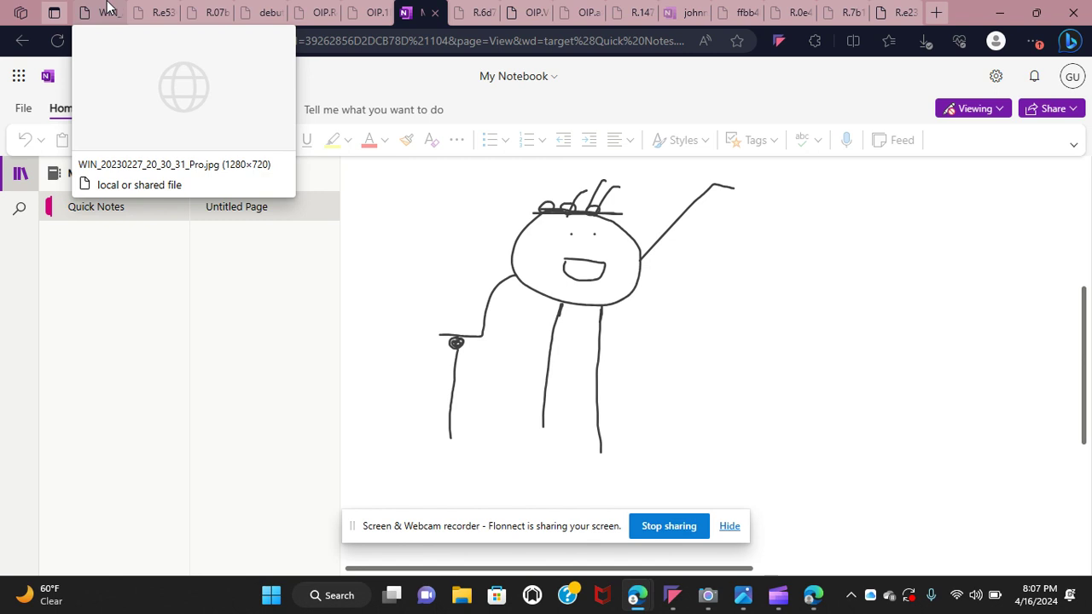
{"action": "left_click", "coordinate": [107, 9]}
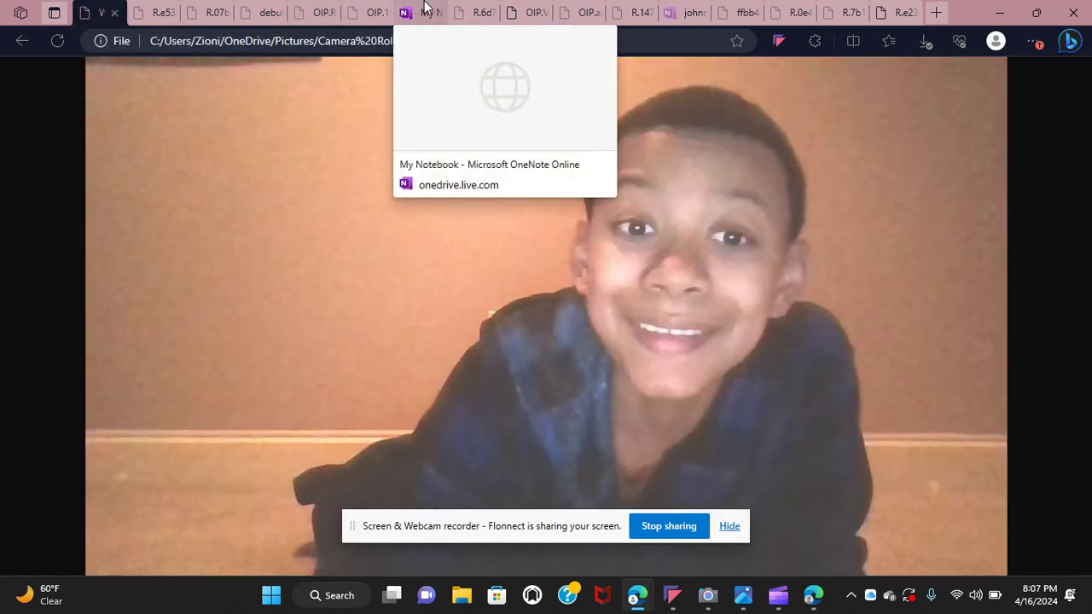
{"action": "left_click", "coordinate": [426, 10]}
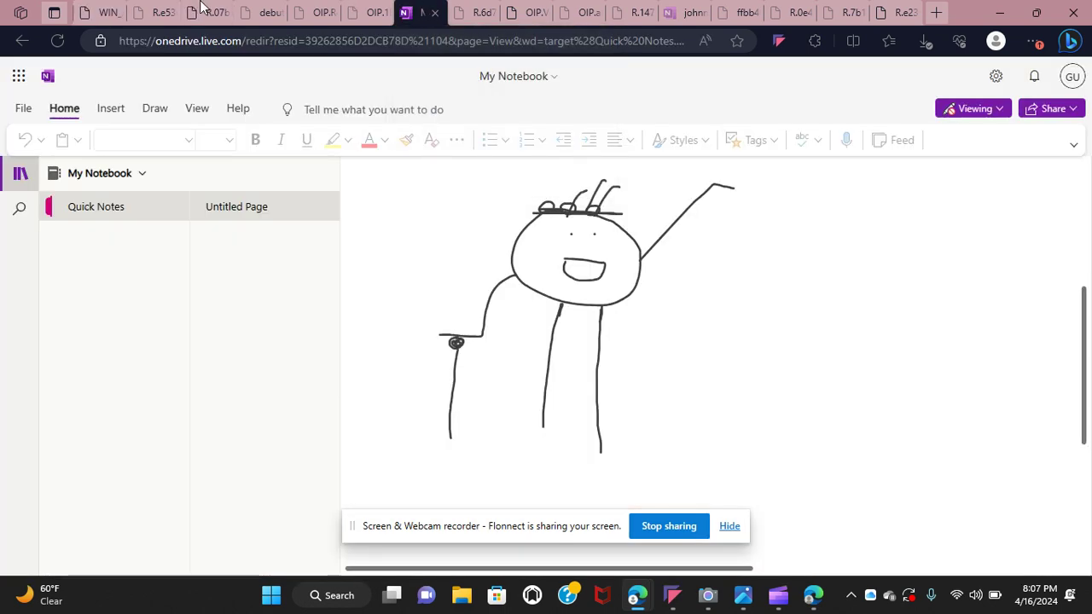
{"action": "left_click", "coordinate": [102, 10]}
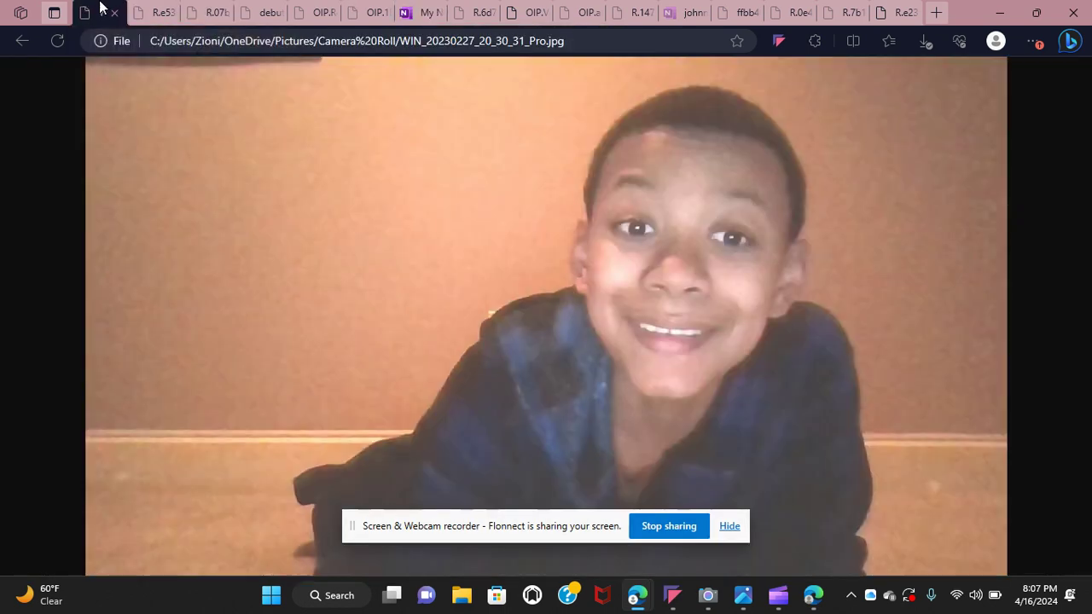
{"action": "left_click", "coordinate": [410, 11]}
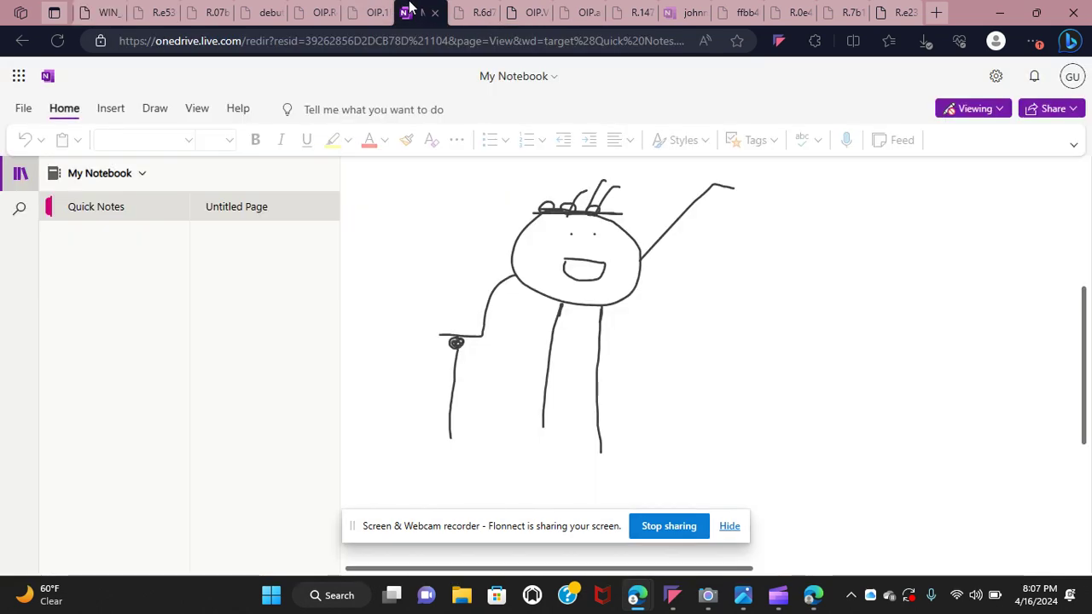
{"action": "left_click", "coordinate": [88, 8]}
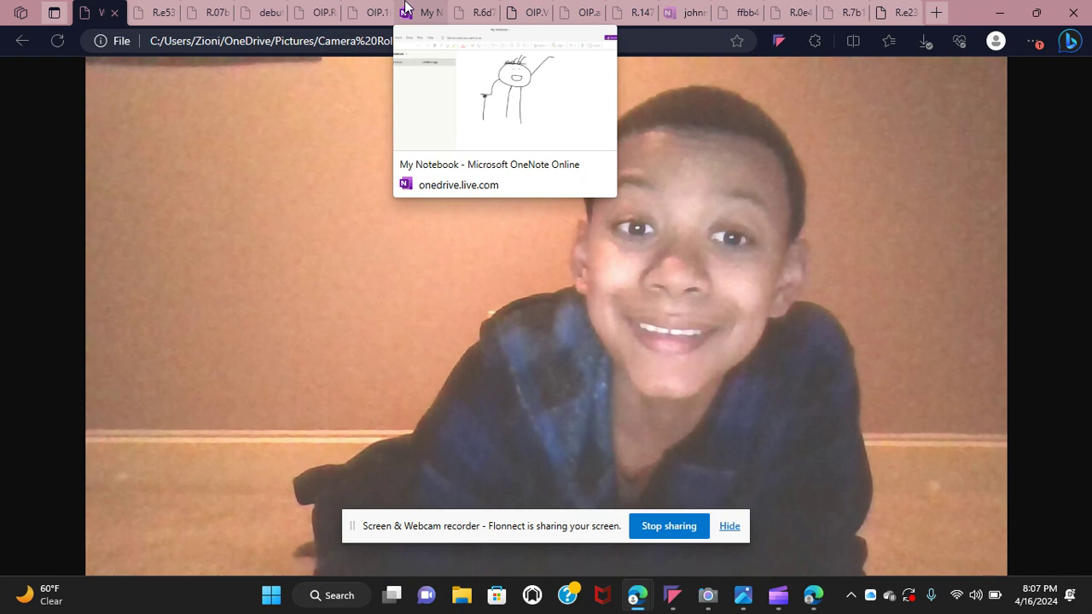
{"action": "left_click", "coordinate": [406, 12]}
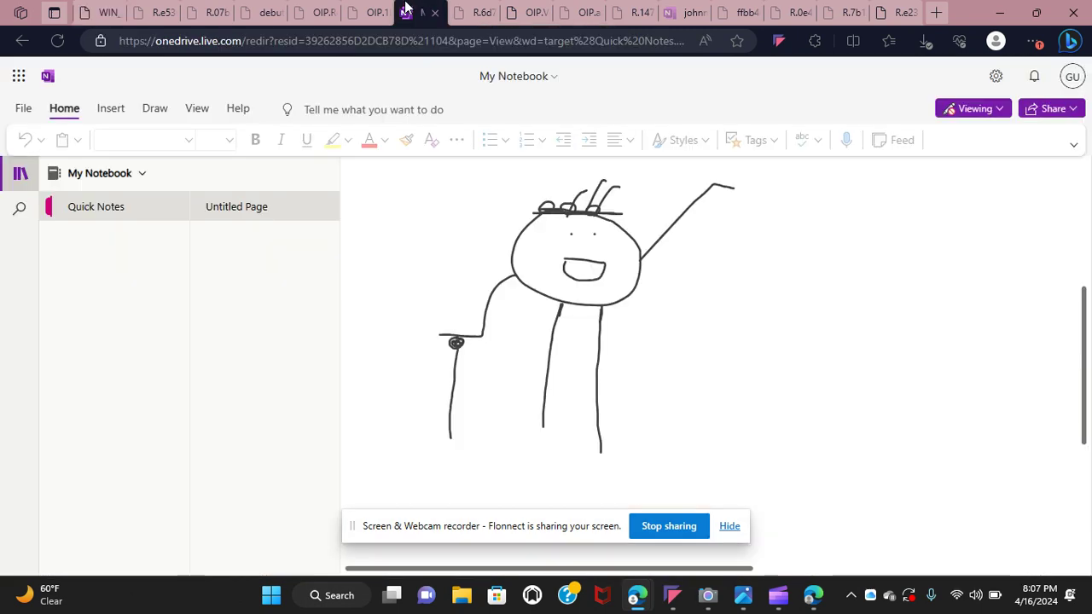
{"action": "left_click", "coordinate": [108, 12]}
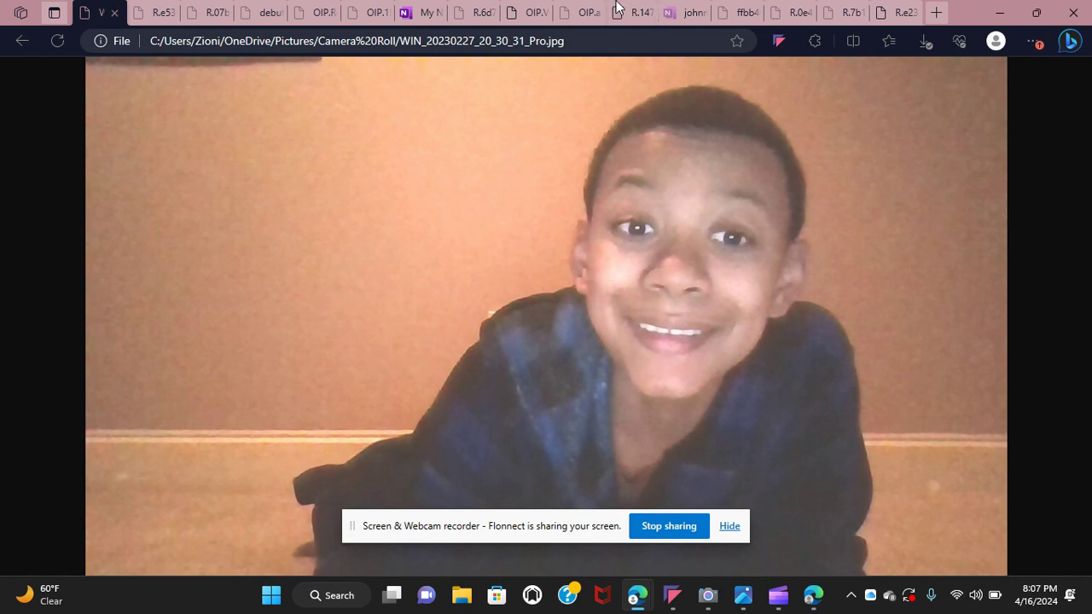
{"action": "left_click", "coordinate": [900, 10]}
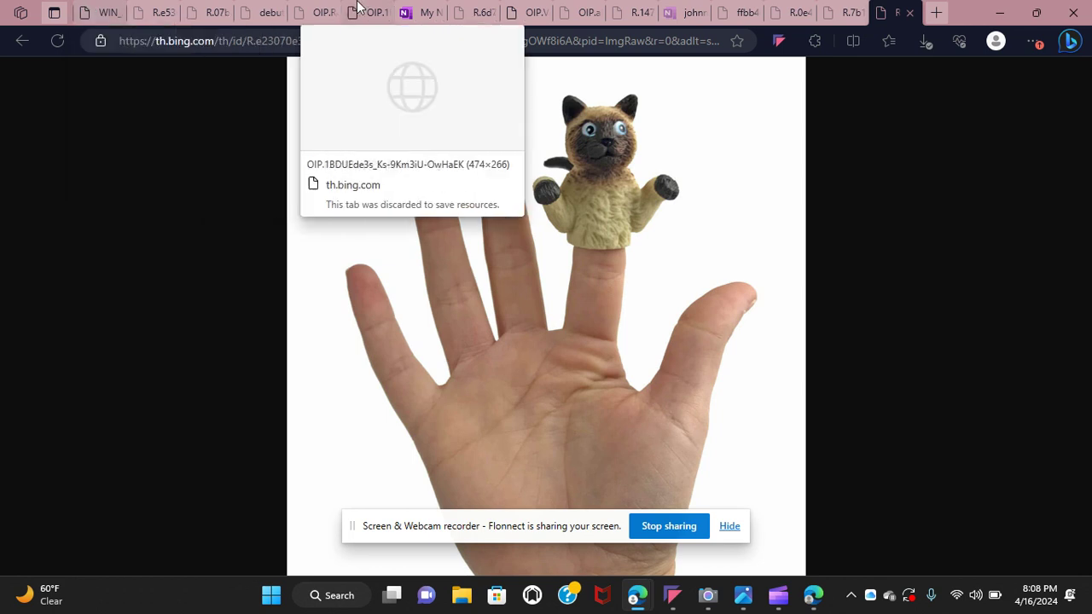
{"action": "left_click", "coordinate": [82, 7]}
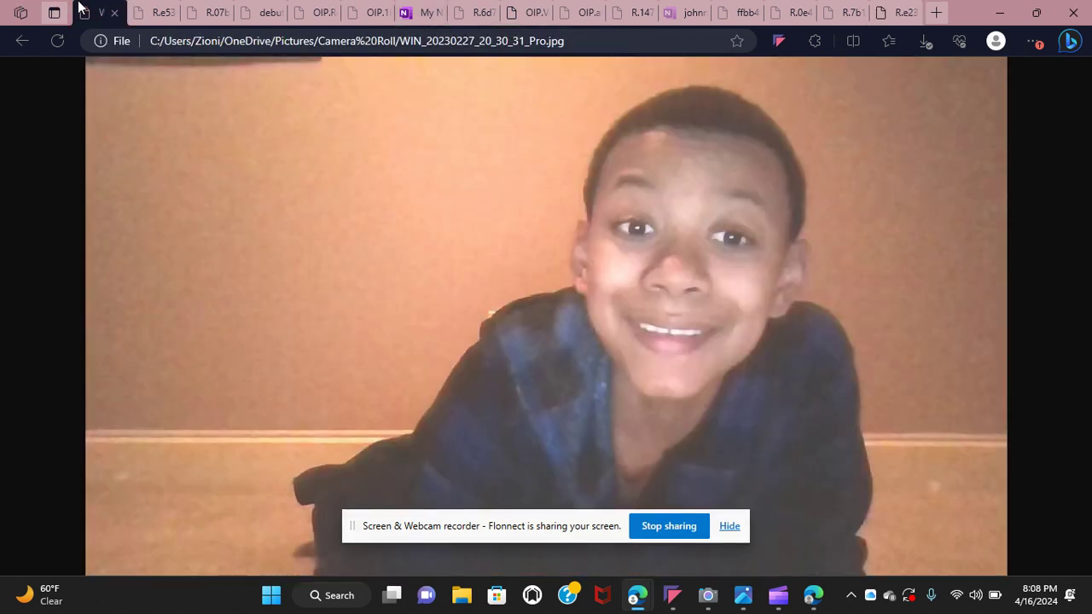
{"action": "left_click", "coordinate": [413, 11]}
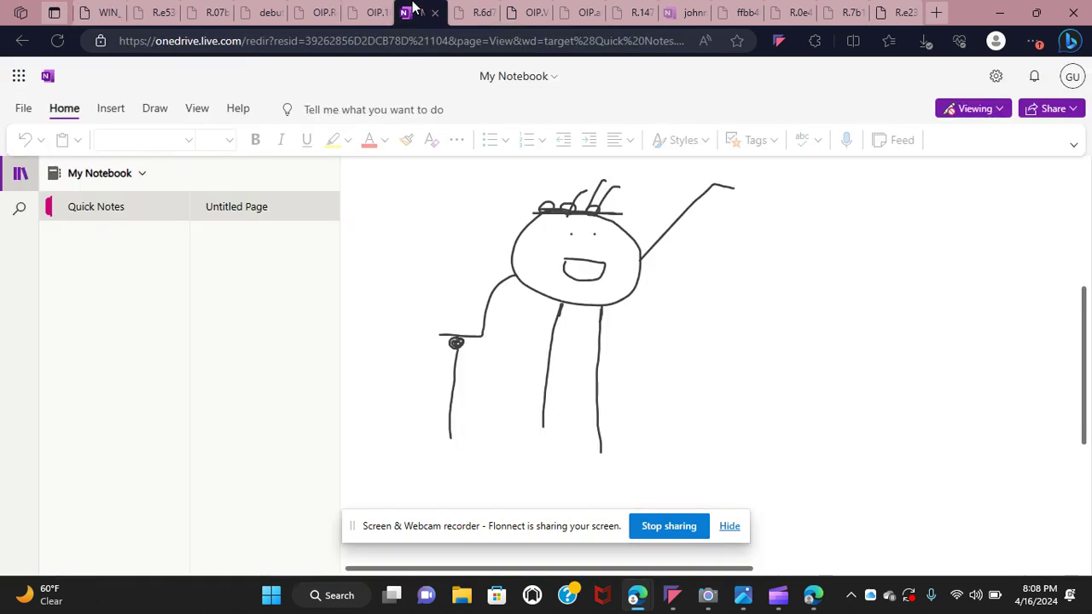
{"action": "left_click", "coordinate": [86, 10]}
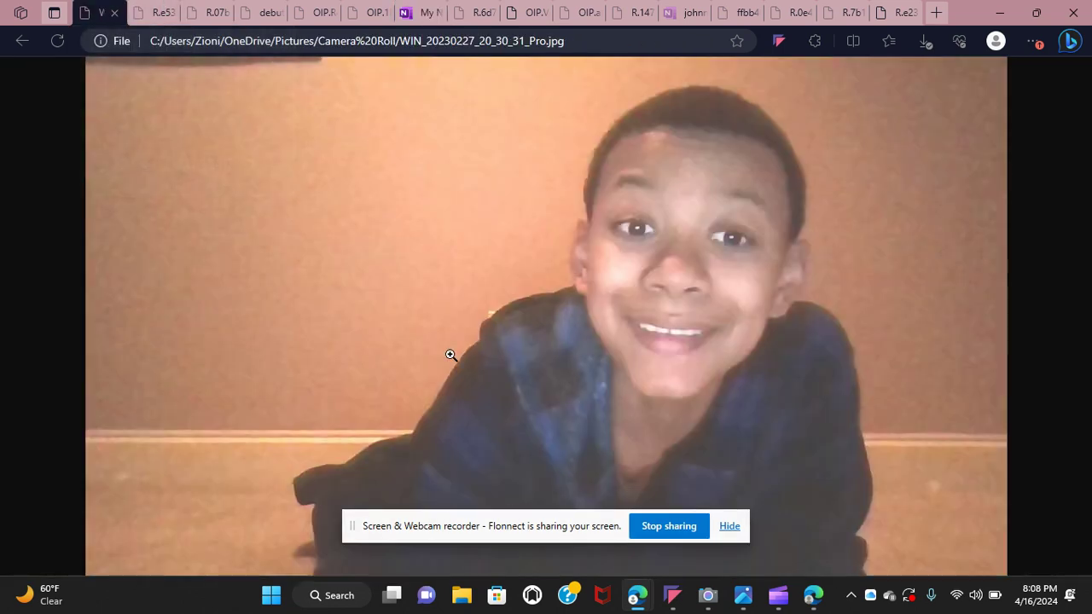